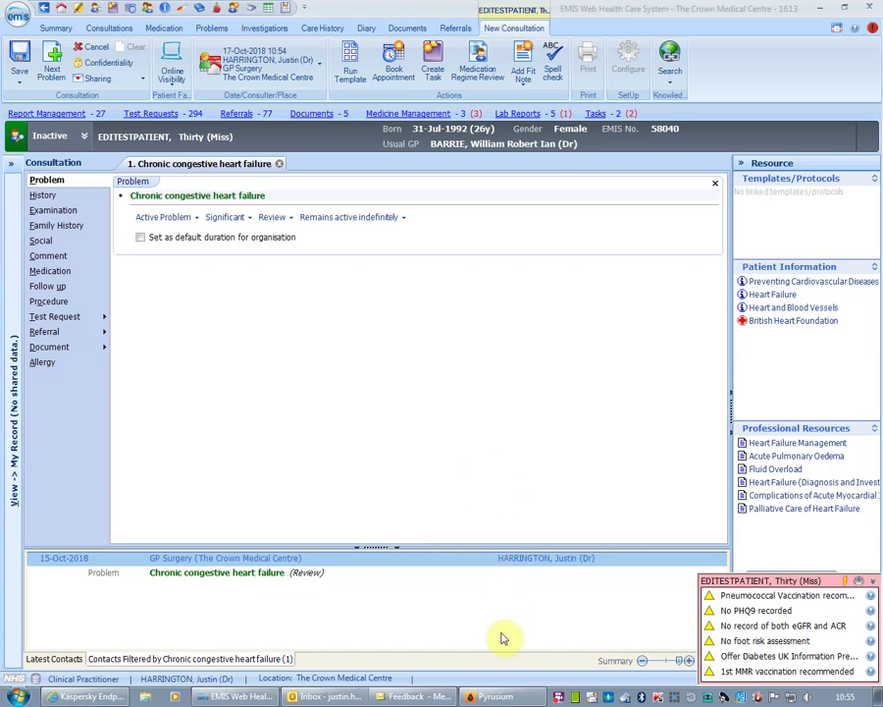
Step: Load the clinical system's current patient into Pyrusium, showing her End of Life and CASTLE Register plans
left_click(509, 700)
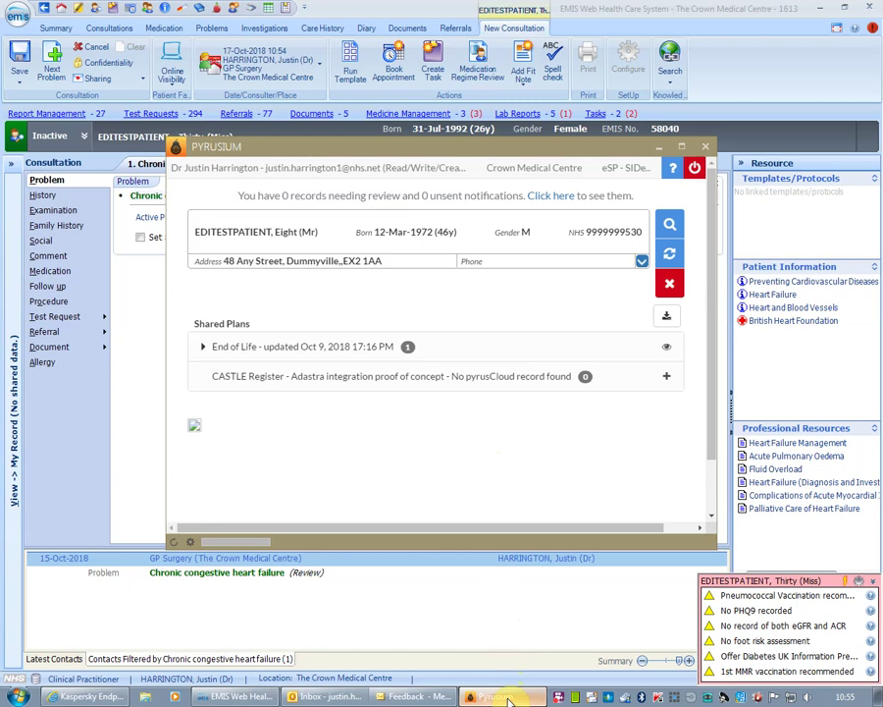
left_click(670, 262)
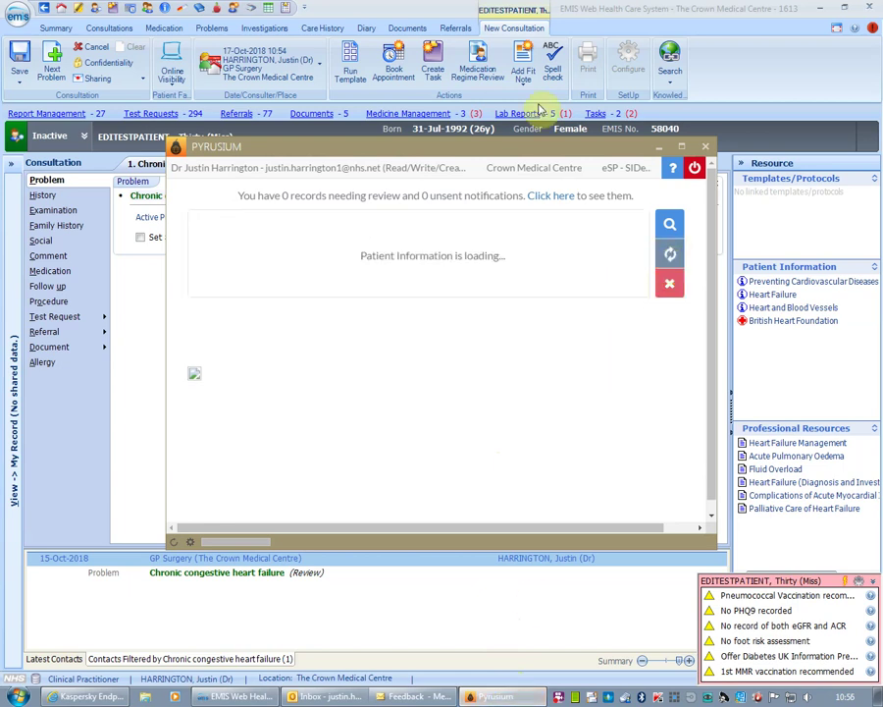
left_click_drag(500, 154, 497, 201)
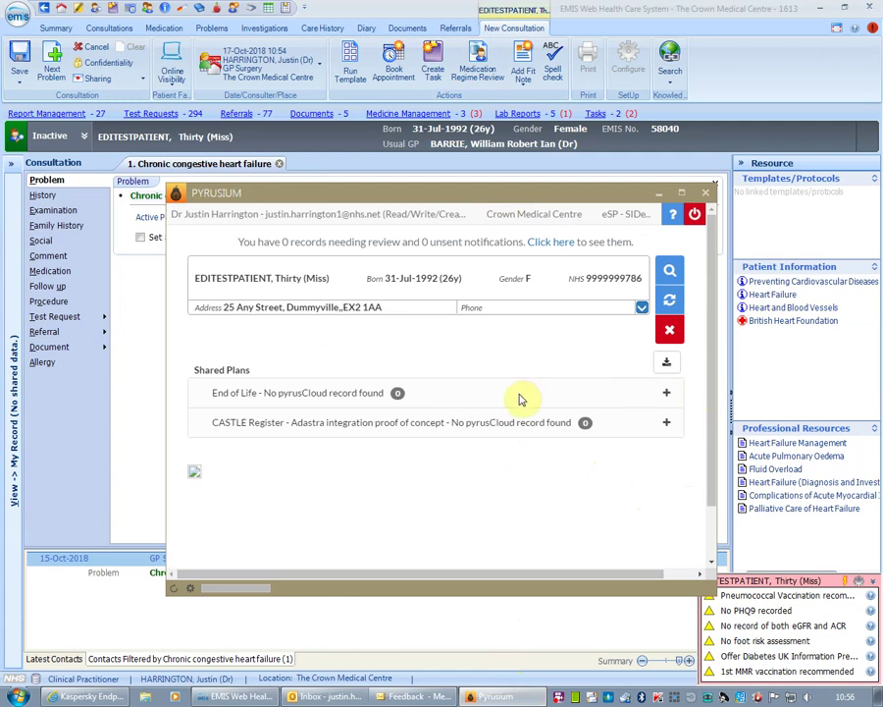
Step: Create a new End of Life record noting 'Patient has been informed EPaCCS will be shared'
left_click(667, 396)
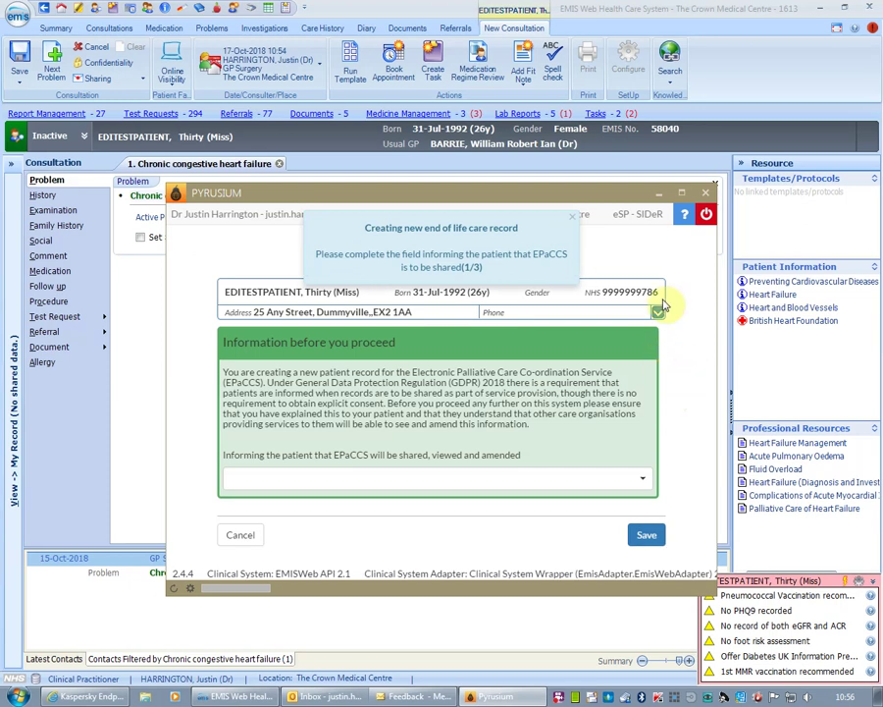
left_click(676, 192)
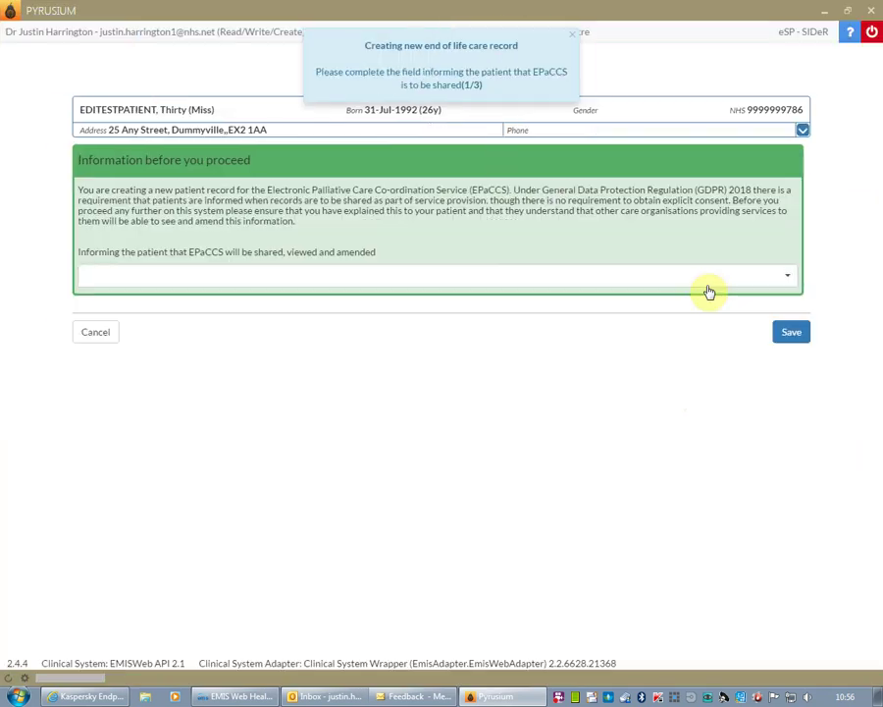
left_click(782, 276)
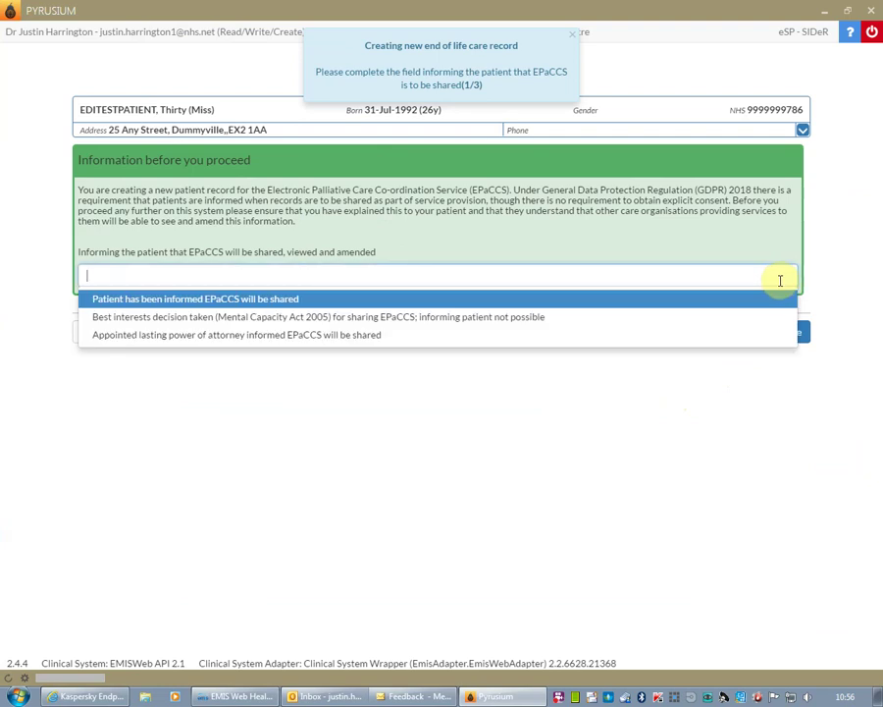
left_click(717, 305)
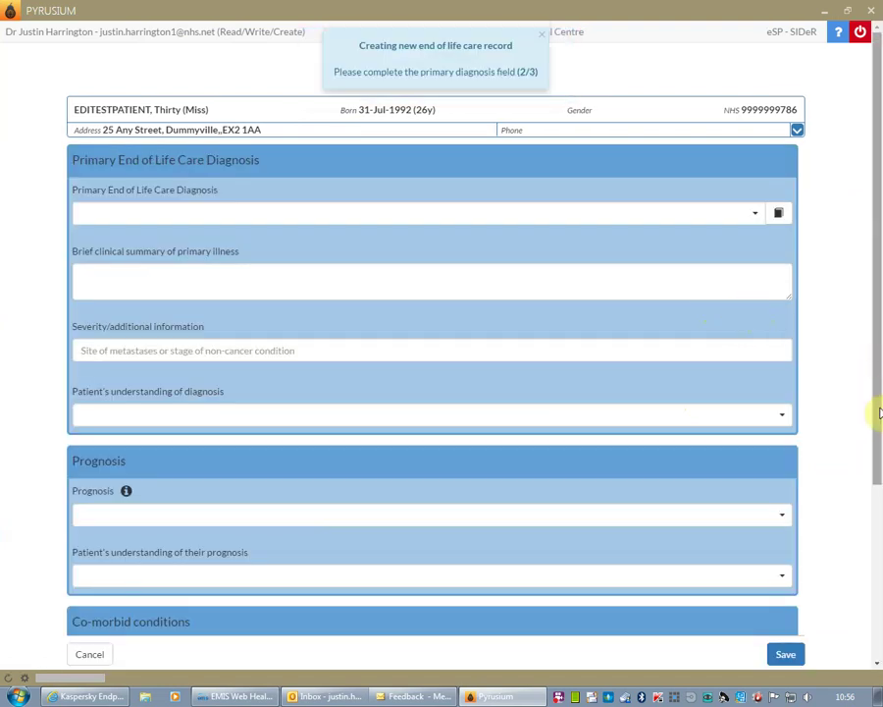
Step: Save Chronic congestive heart failure as the primary end of life diagnosis
left_click(752, 215)
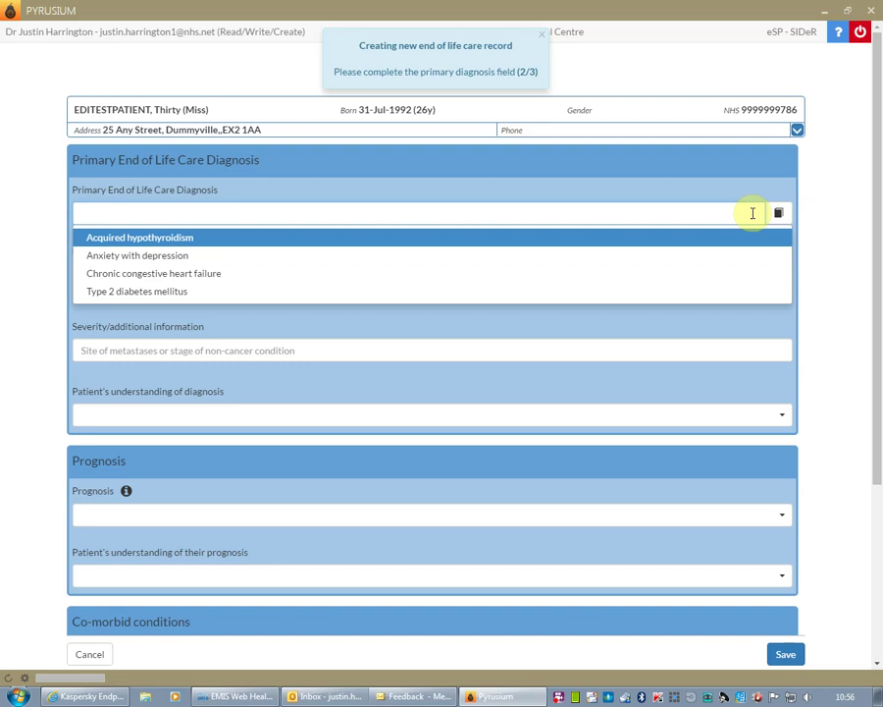
left_click(221, 274)
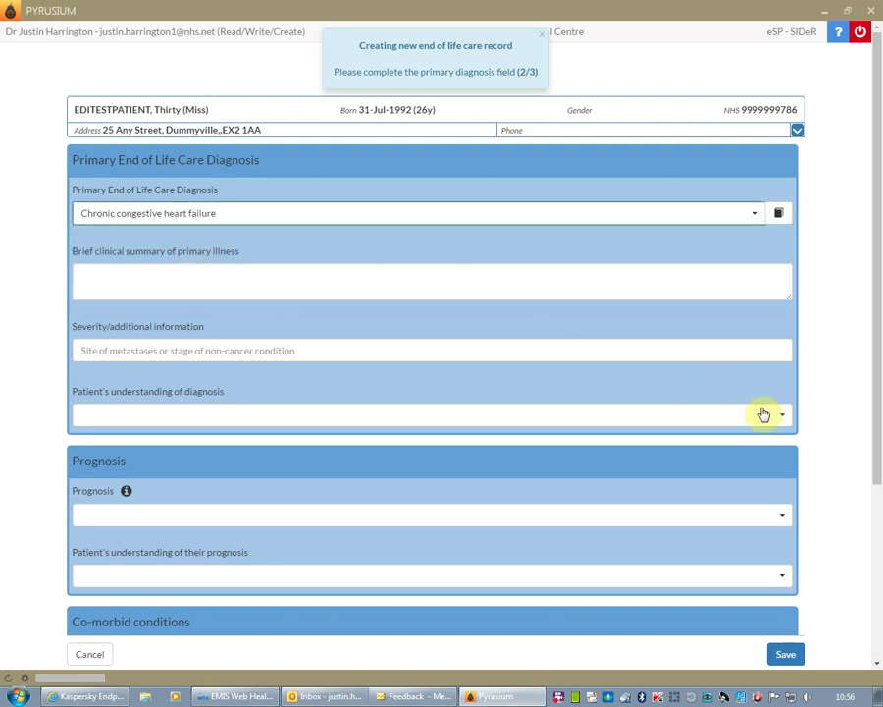
left_click(785, 655)
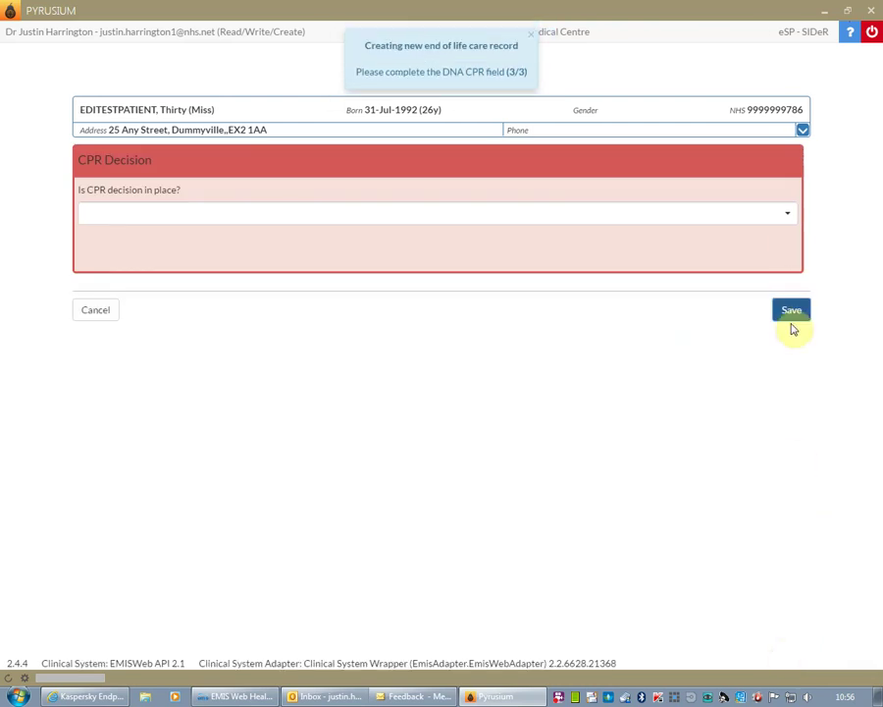
Step: Save the CPR decision as 'For attempted cardiopulmonary resuscitation'
left_click(791, 224)
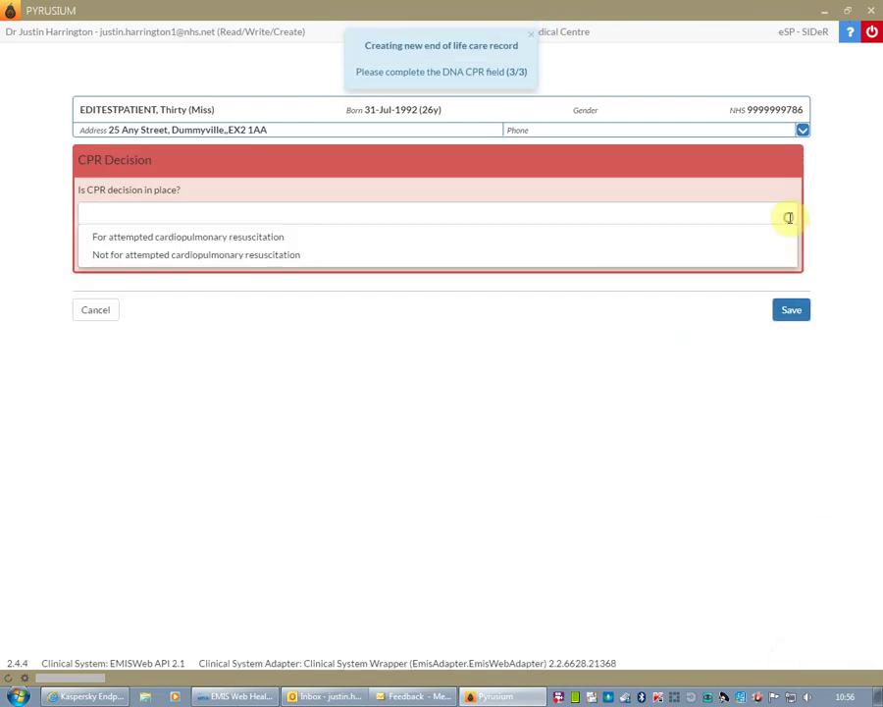
left_click(711, 241)
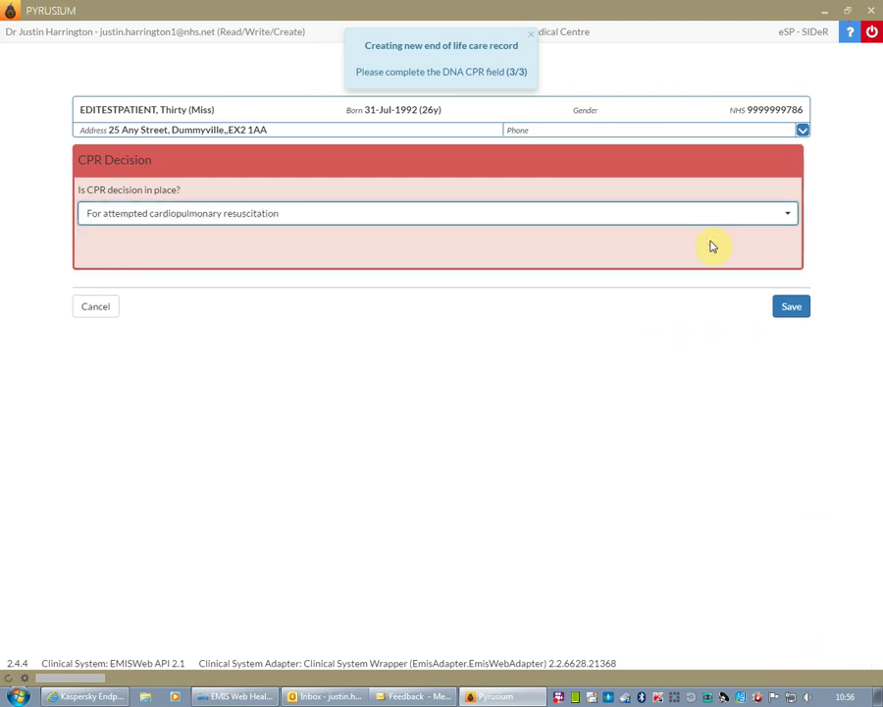
left_click(792, 307)
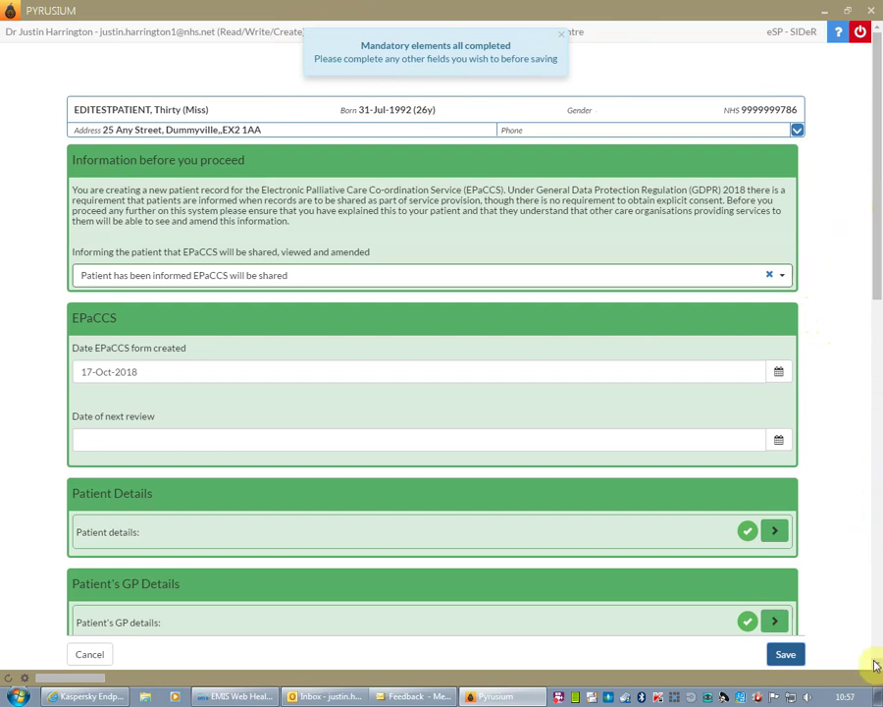
Step: Review and save the prefilled Patient Details section
scroll(876, 666, "down", 1)
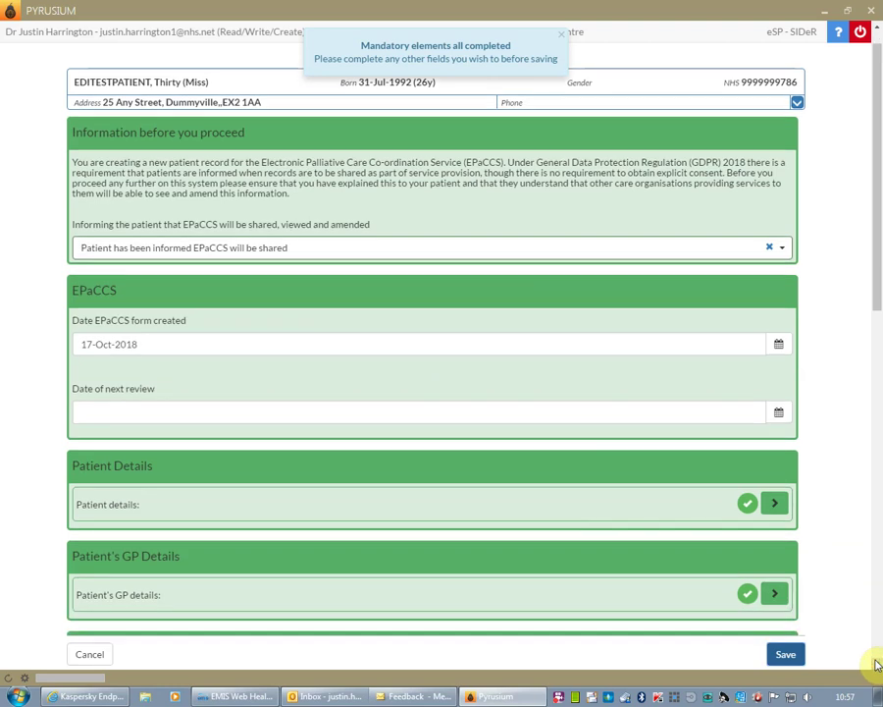
scroll(874, 659, "down", 3)
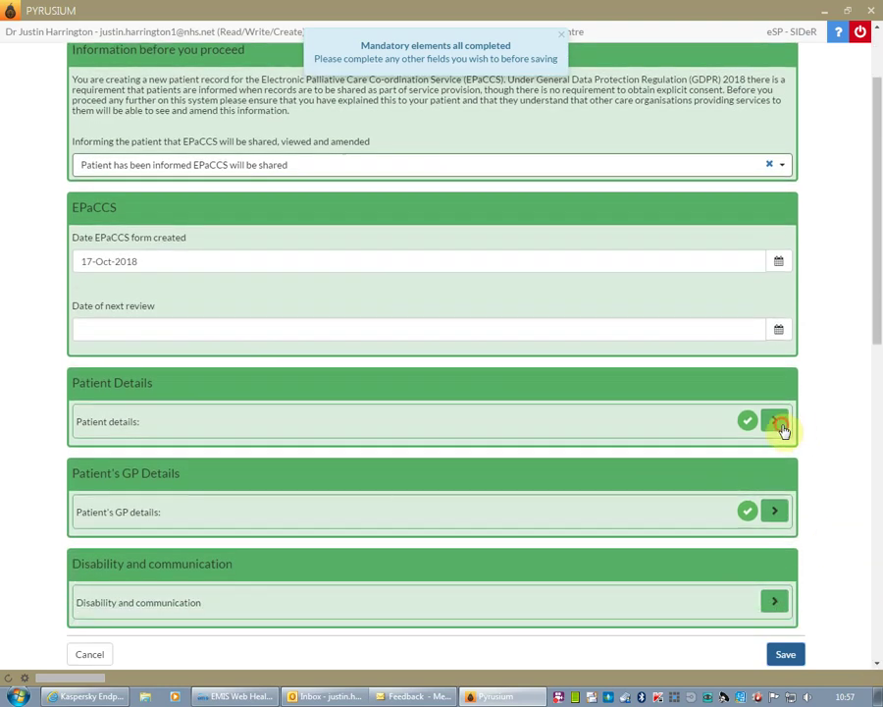
left_click(780, 428)
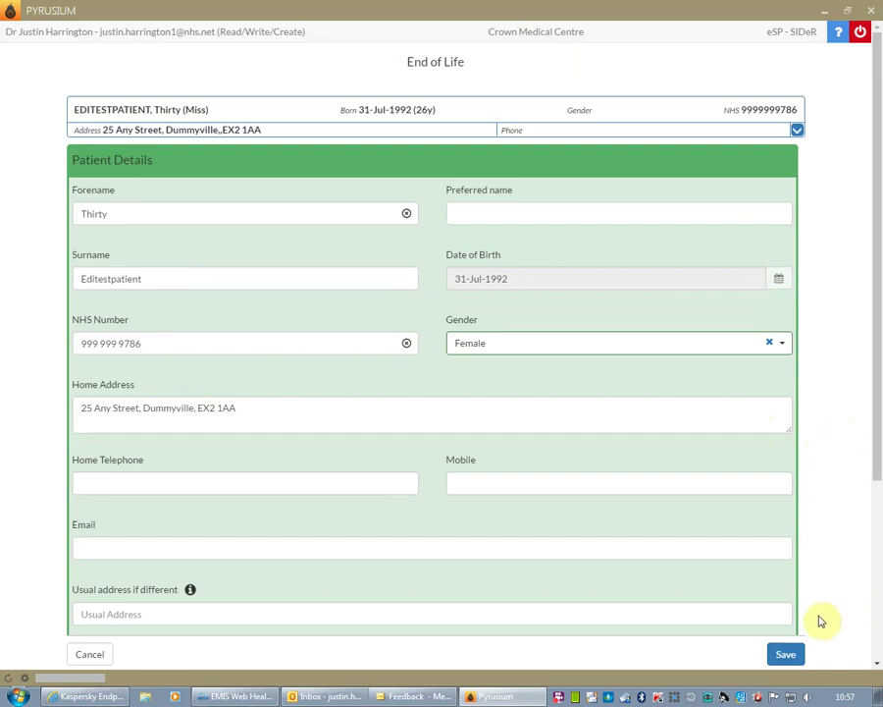
left_click(788, 657)
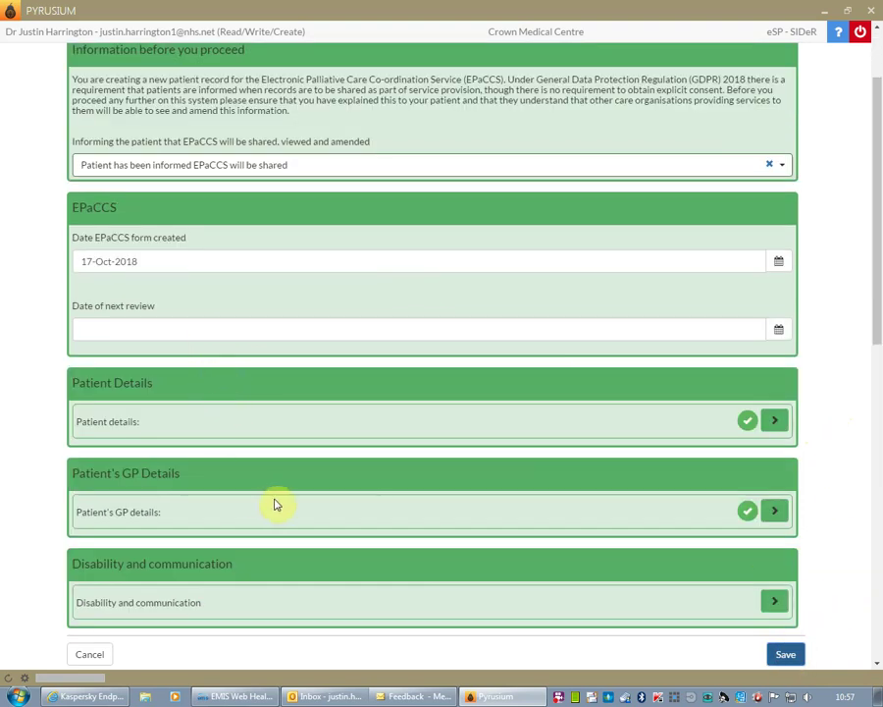
Step: Review and save the GP Details section for The Crown Medical Centre
left_click(773, 512)
left_click(793, 500)
scroll(835, 550, "down", 4)
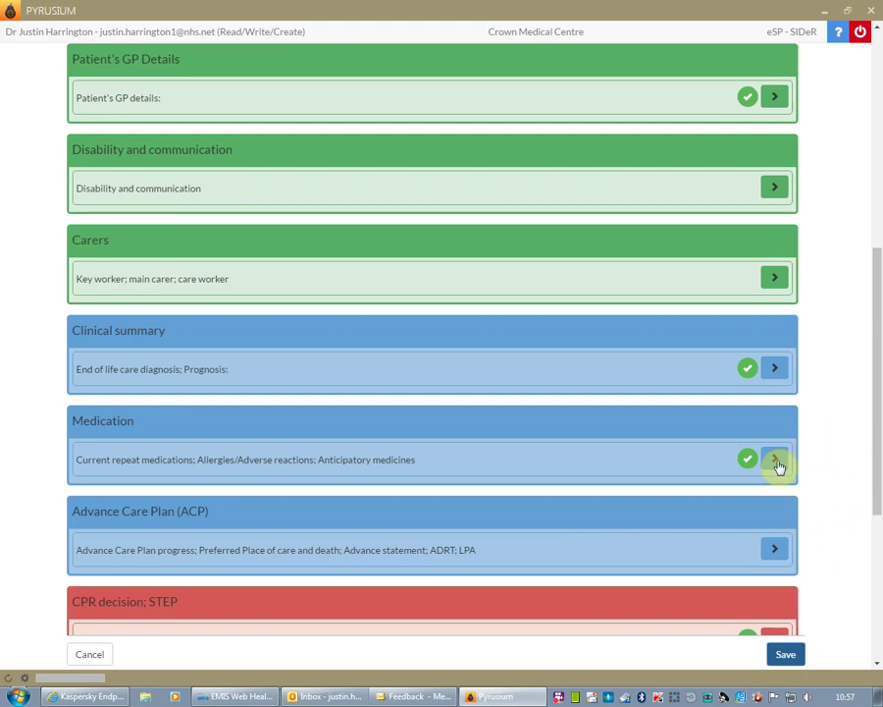
Step: Review and save the Clinical summary section
left_click(781, 375)
scroll(841, 408, "down", 3)
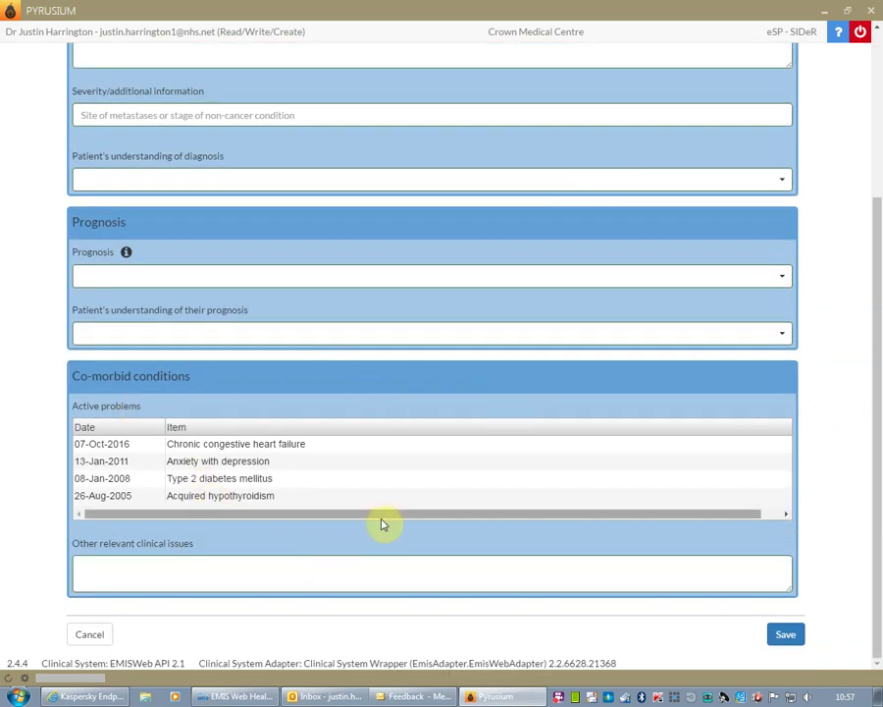
left_click(791, 637)
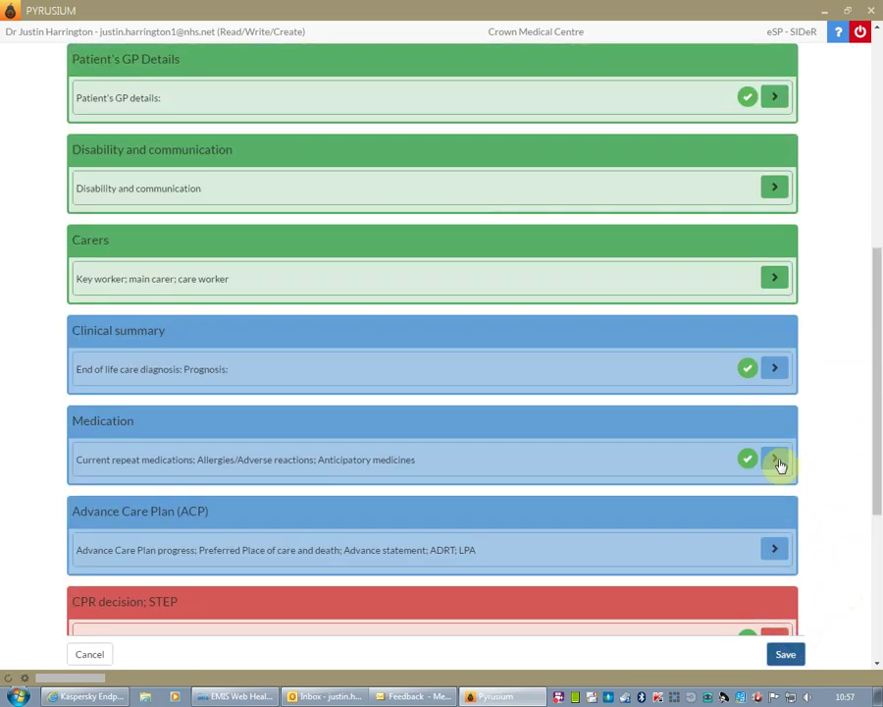
Step: Review the imported repeat medicines and metronidazole reaction, then save the Medication section
left_click(776, 460)
scroll(834, 469, "down", 1)
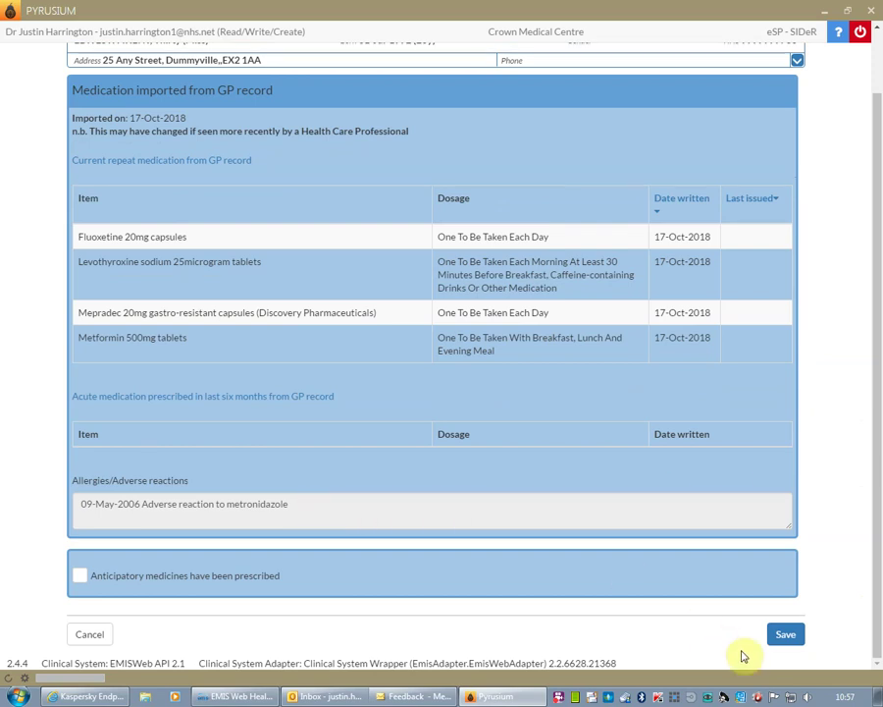
left_click(781, 638)
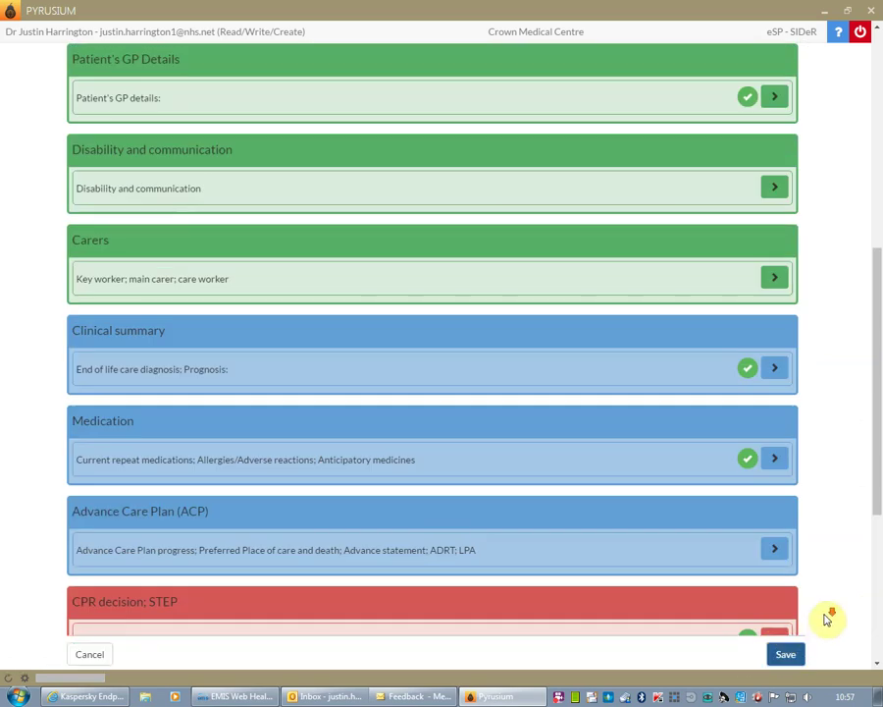
scroll(820, 614, "down", 3)
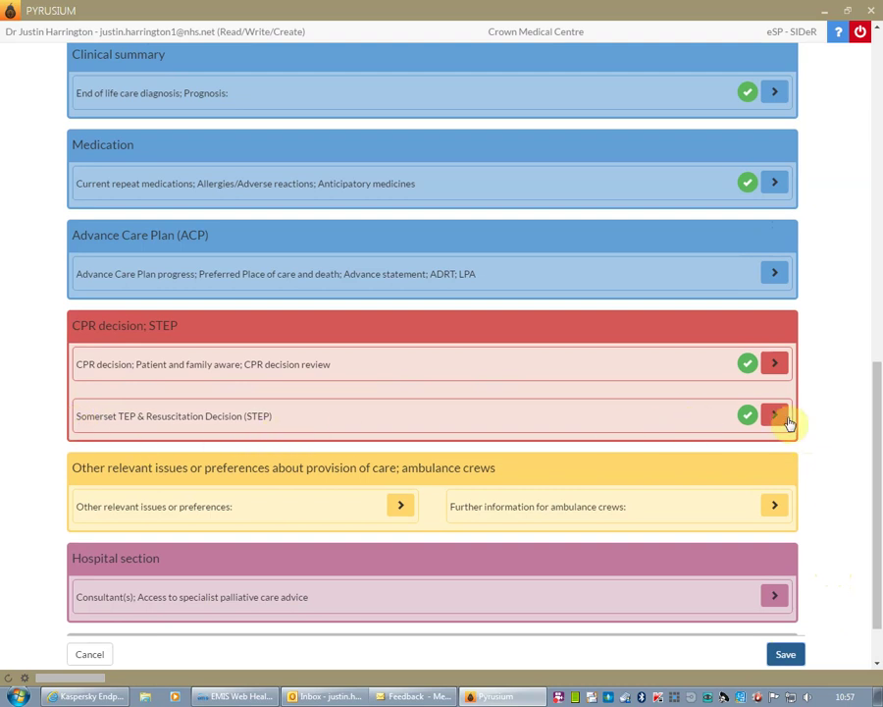
left_click(776, 422)
scroll(822, 438, "down", 3)
scroll(822, 437, "down", 3)
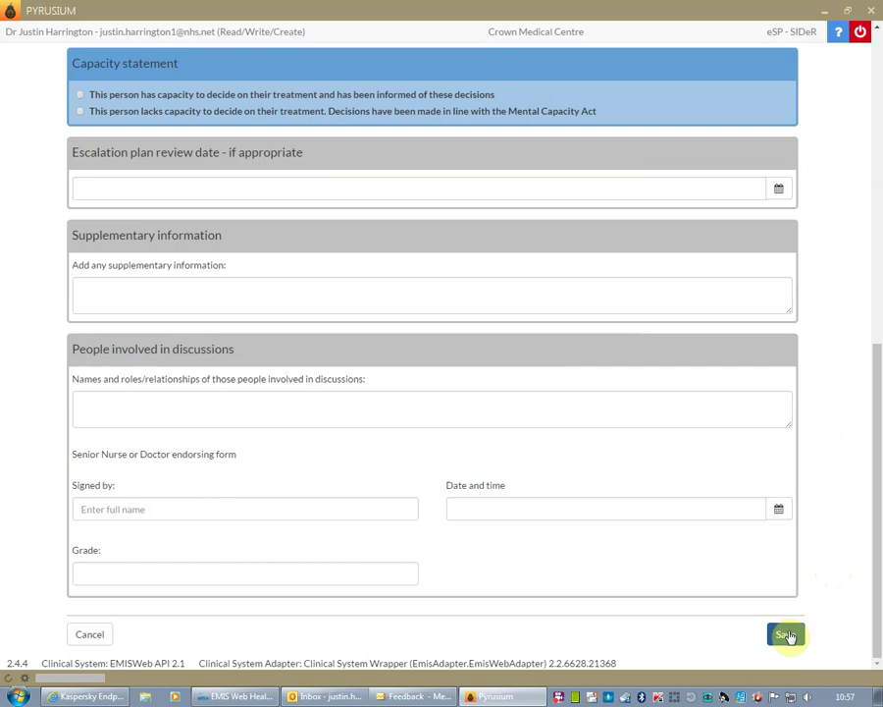
left_click(788, 636)
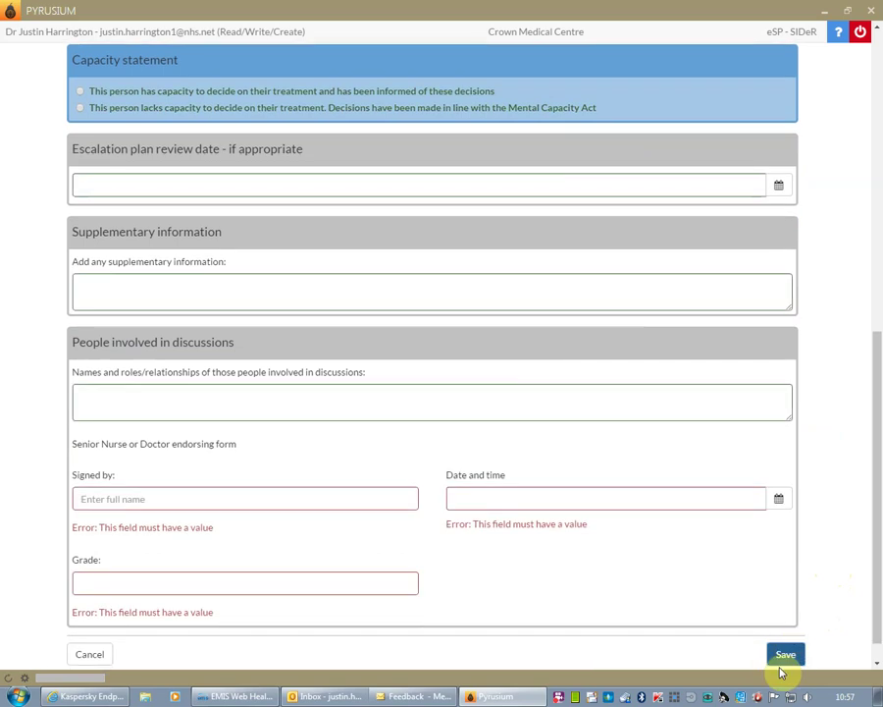
left_click(87, 655)
scroll(841, 530, "down", 2)
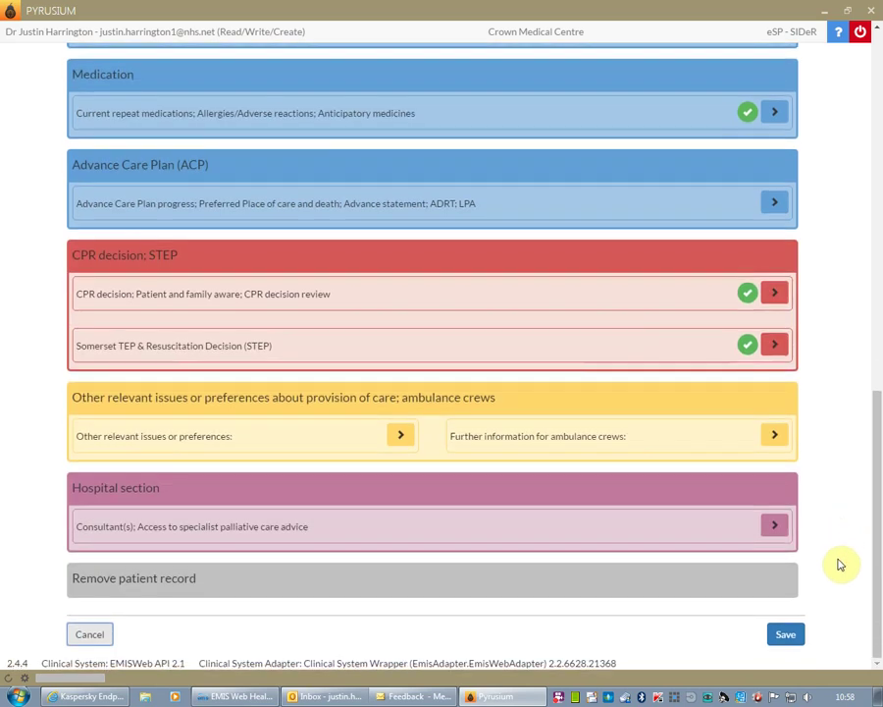
Step: Save the completed EPaCCS record, confirming it posted to pyrusCloud and the clinical system
left_click(788, 636)
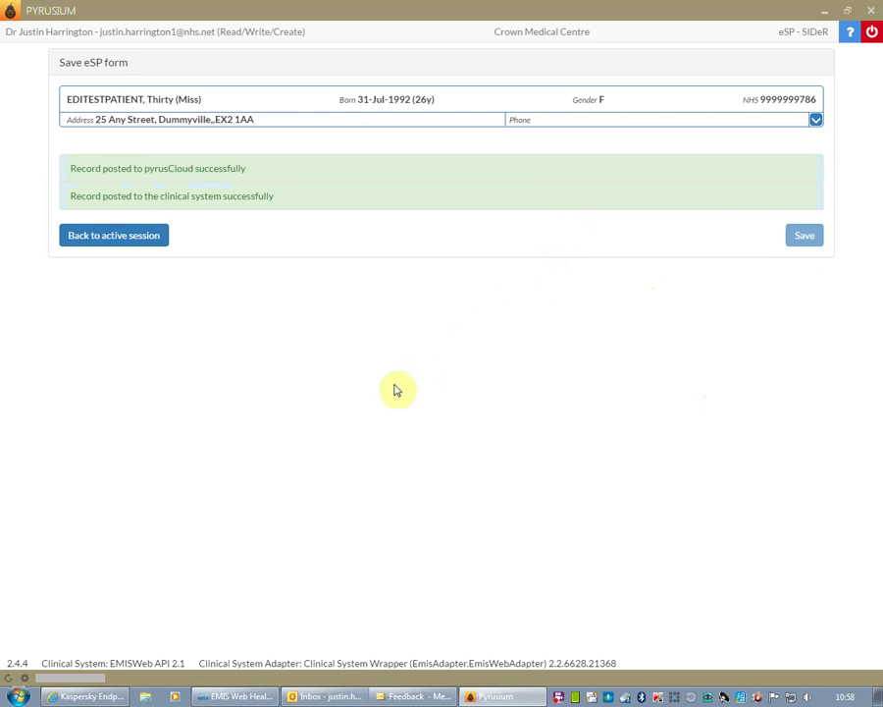
Step: Reload the patient's Care History in EMIS Web to list the new 17-Oct-2018 entries
left_click(249, 696)
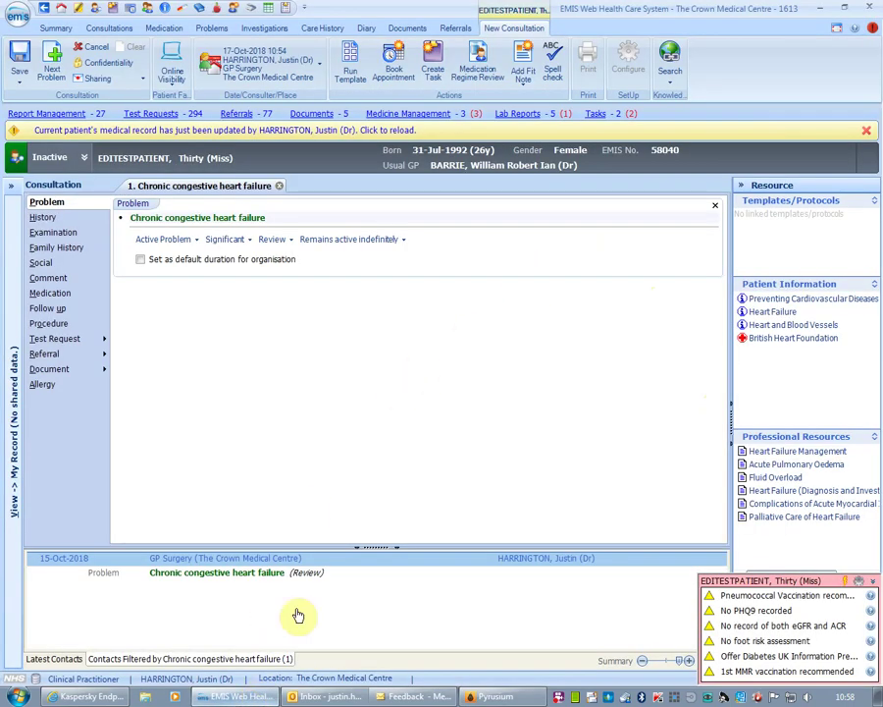
left_click(335, 29)
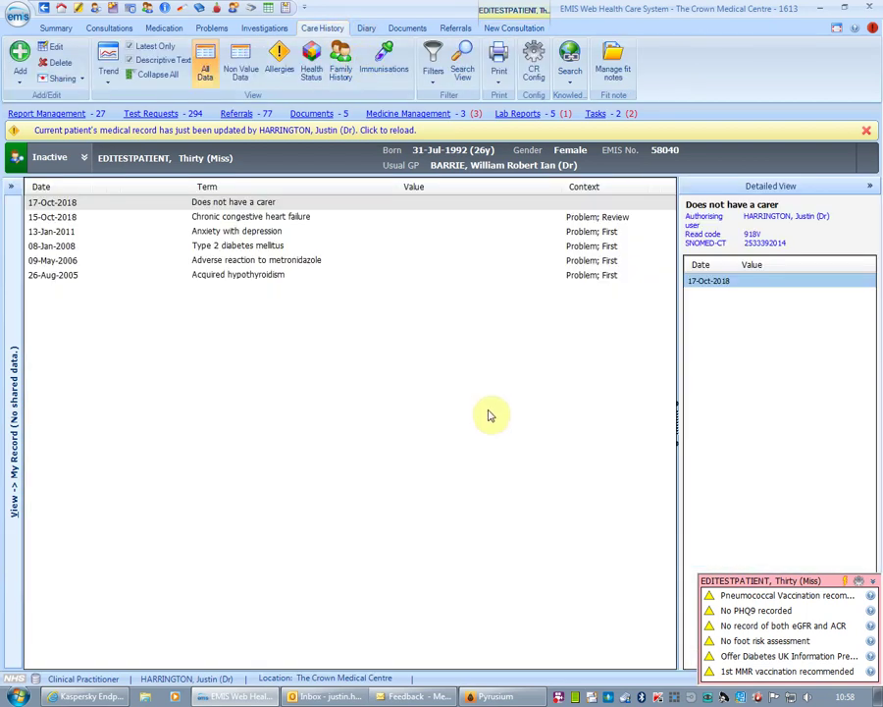
left_click(376, 130)
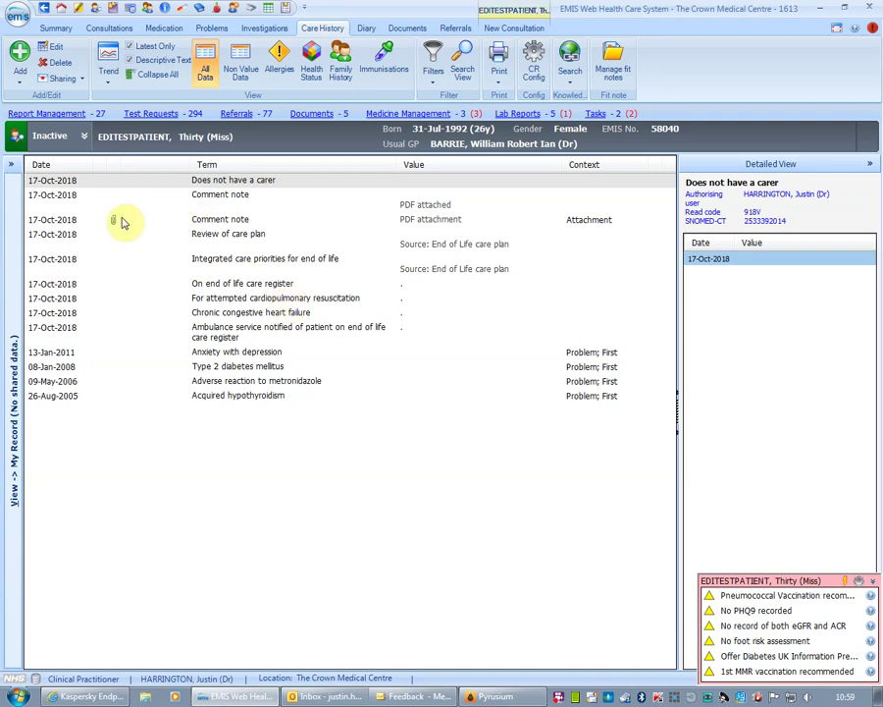
Step: Open the attached Comment note PDF in the View Documents window
double_click(122, 225)
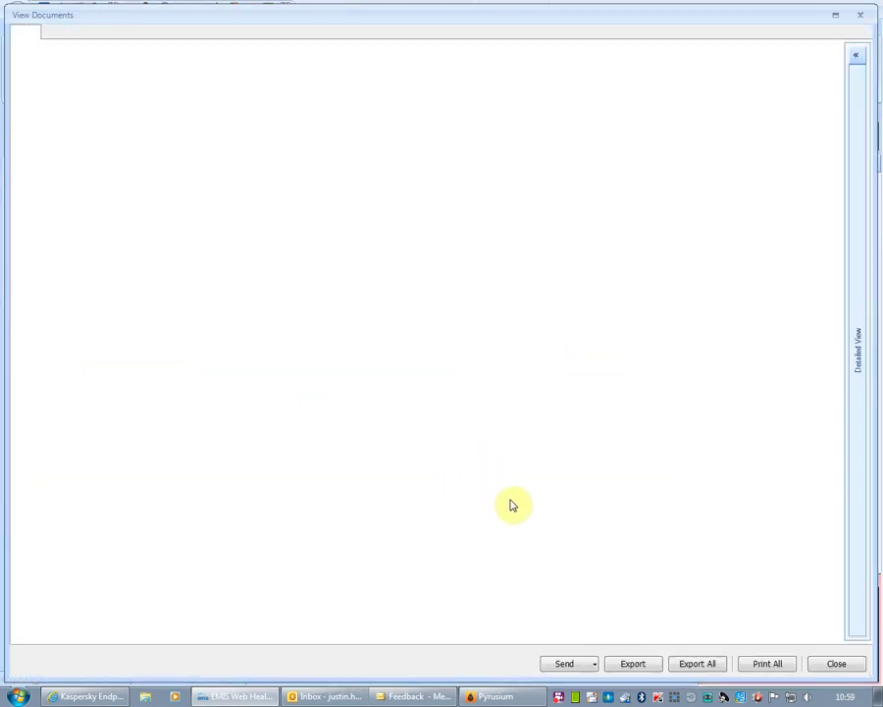
left_click(649, 528)
left_click(836, 616)
left_click_drag(836, 617, 836, 616)
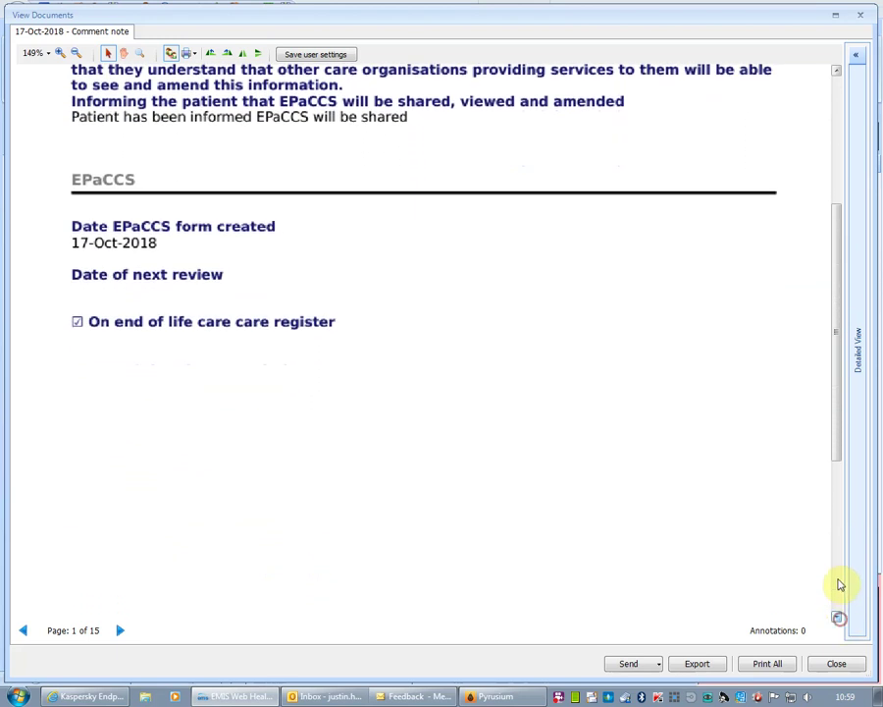
left_click(838, 589)
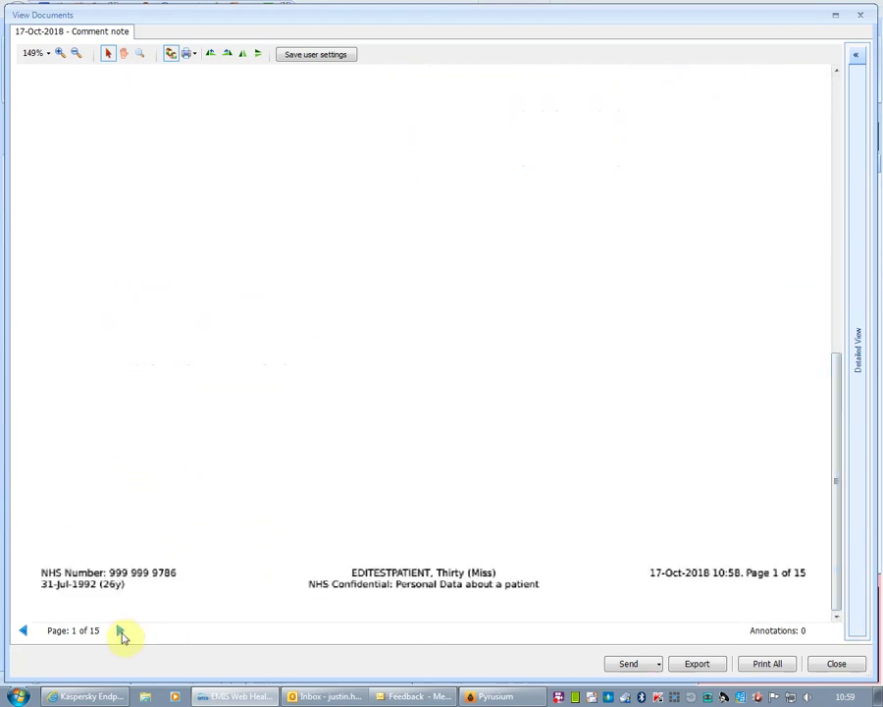
Step: Page through the 15-page EPaCCS care plan from page 2 to page 12
left_click(121, 631)
left_click(120, 631)
left_click(121, 631)
left_click(121, 631)
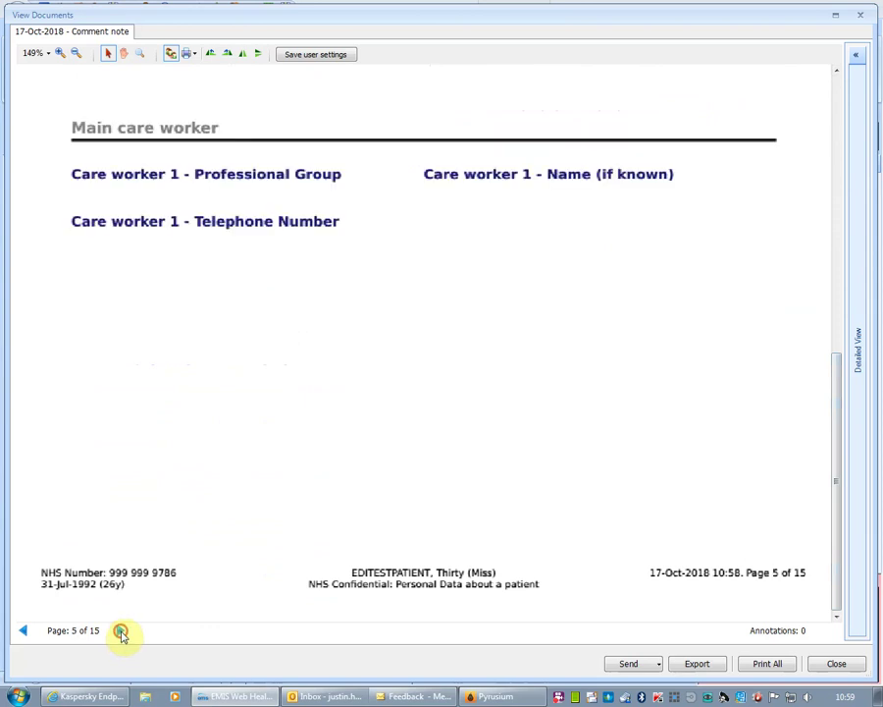
left_click(121, 631)
left_click(121, 631)
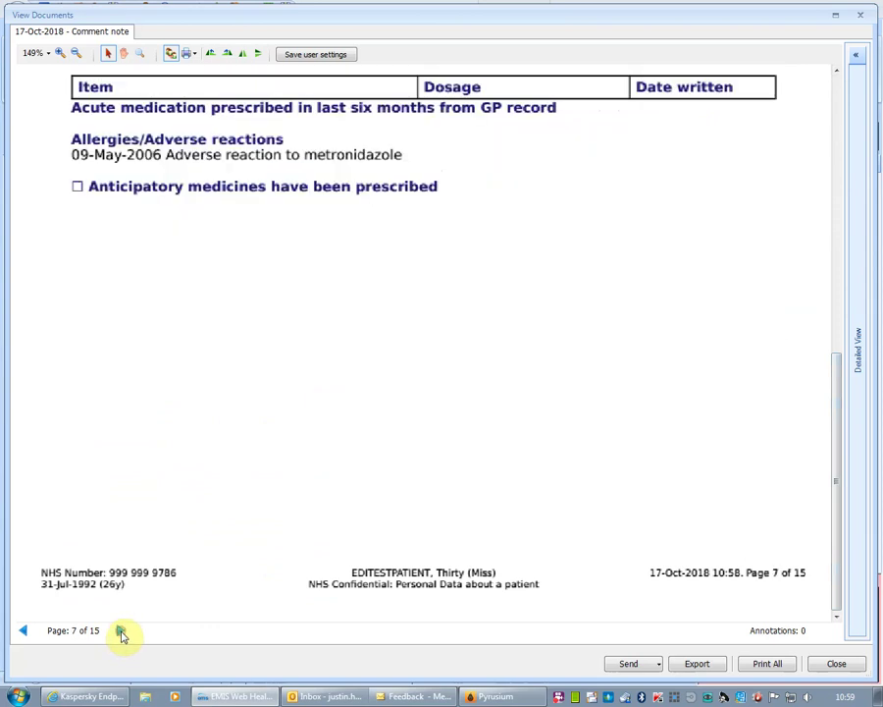
left_click(121, 631)
left_click(121, 631)
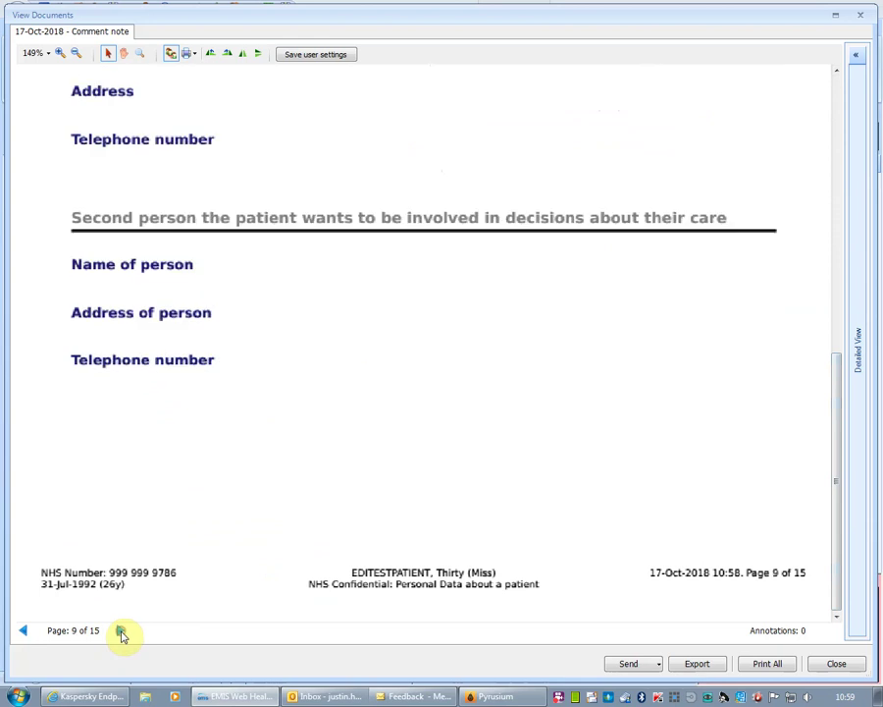
left_click(121, 631)
left_click(121, 631)
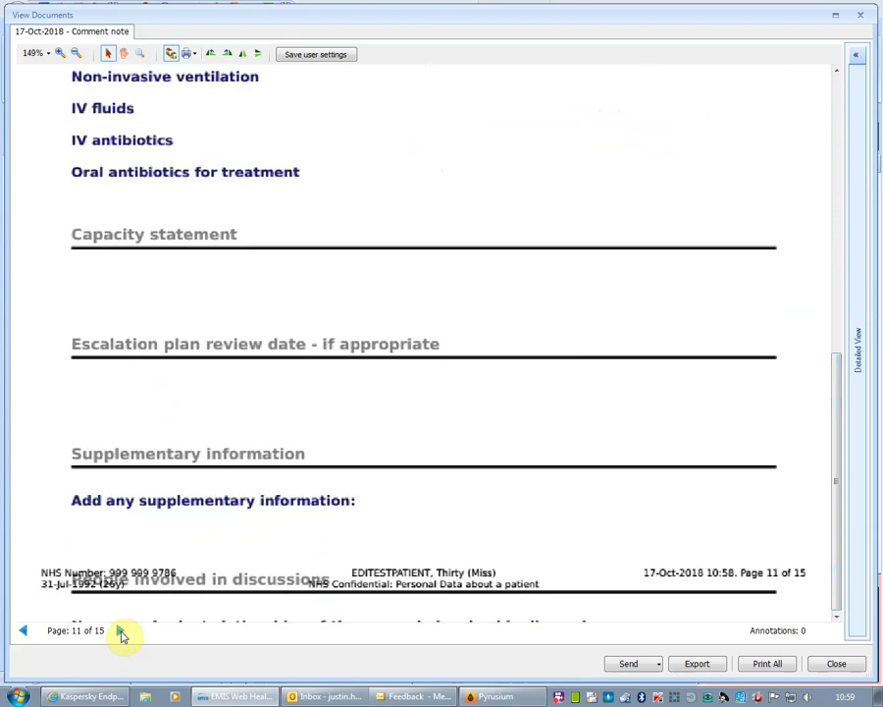
left_click(120, 631)
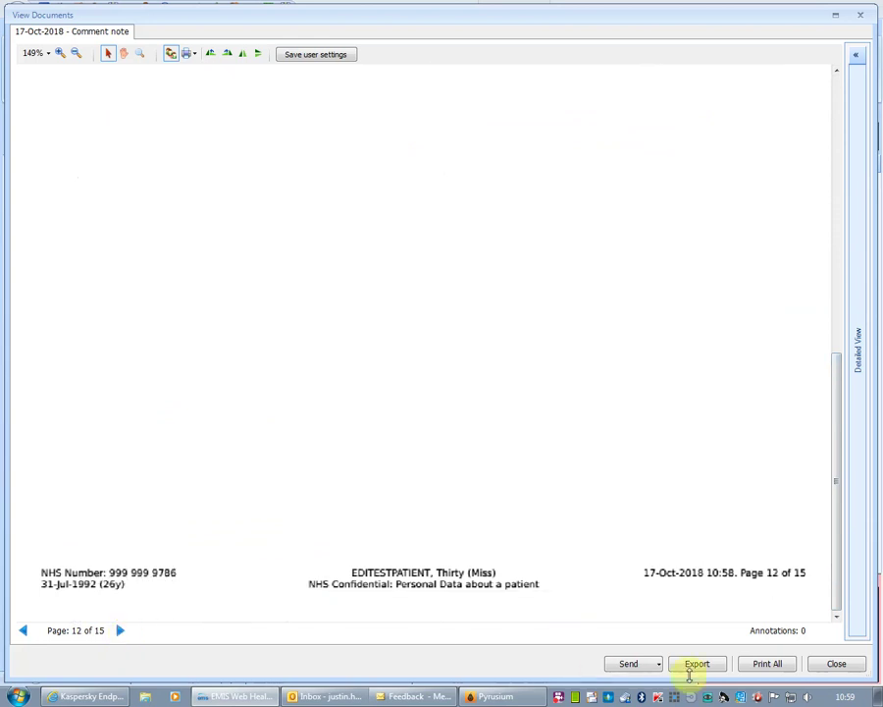